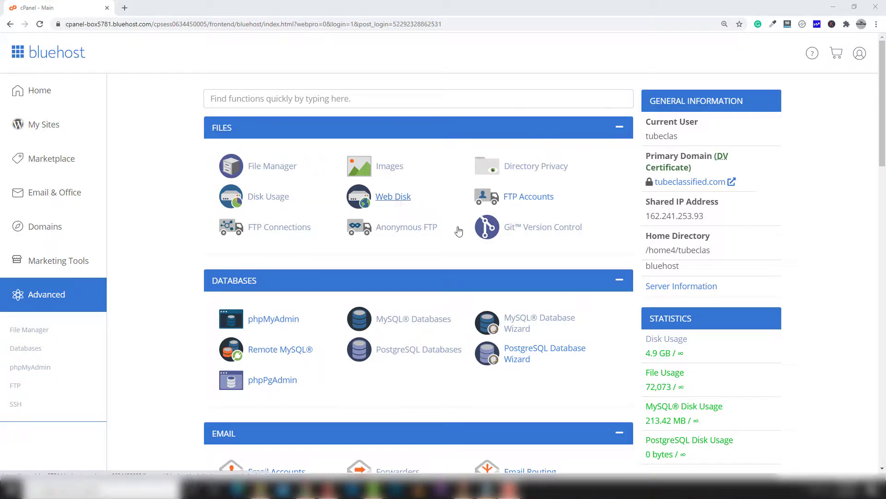
- Review the Disk Usage page for the space used by each directory, then return to the cPanel main page
left_click_drag(646, 353, 671, 353)
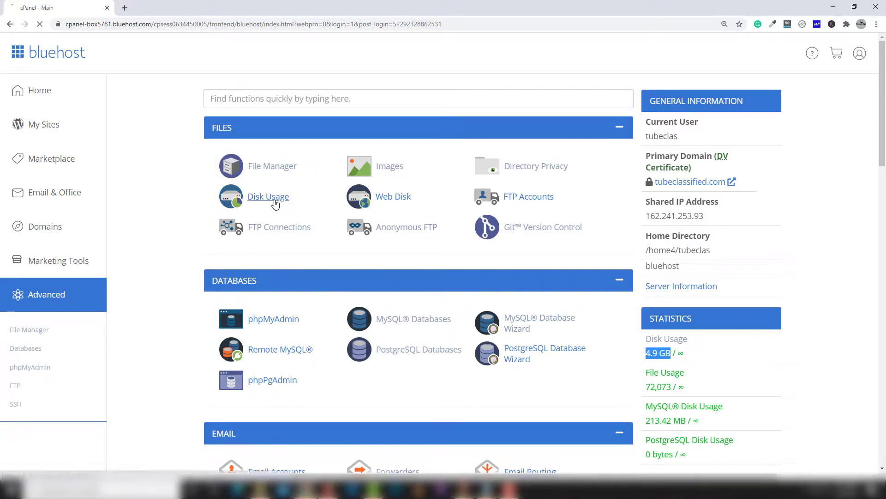
left_click(276, 200)
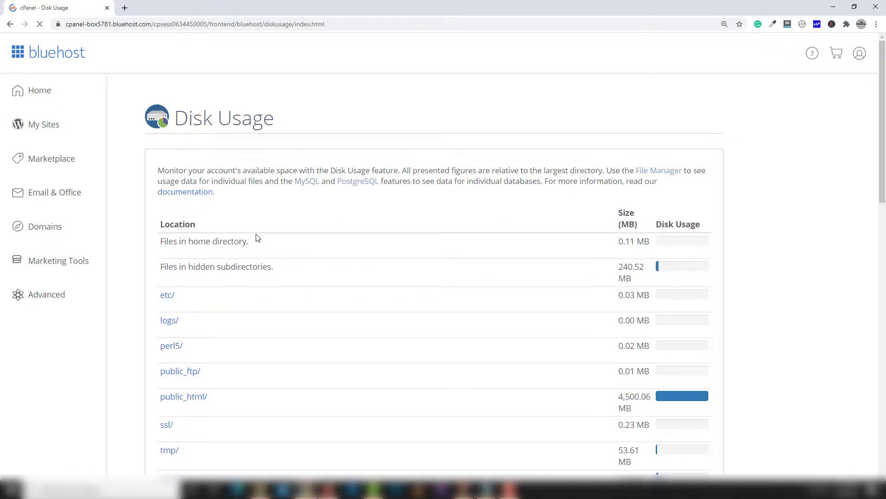
scroll(259, 238, "down", 1)
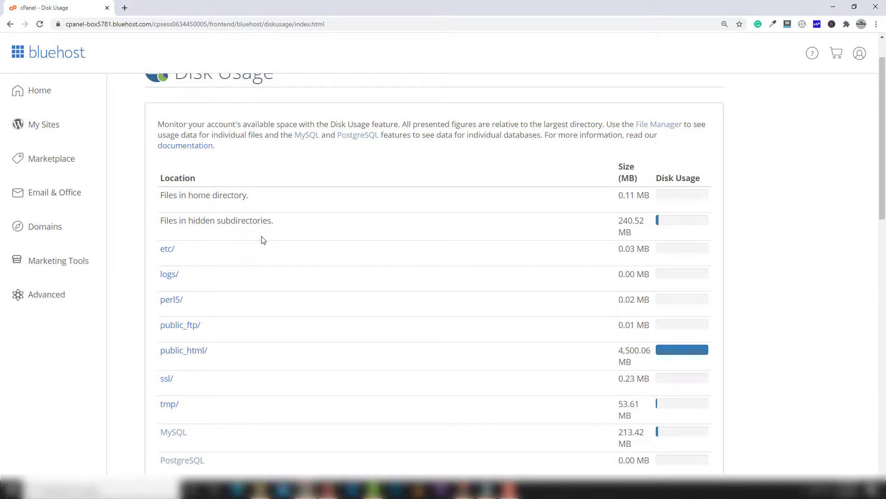
scroll(262, 239, "down", 2)
scroll(263, 239, "up", 2)
left_click(10, 25)
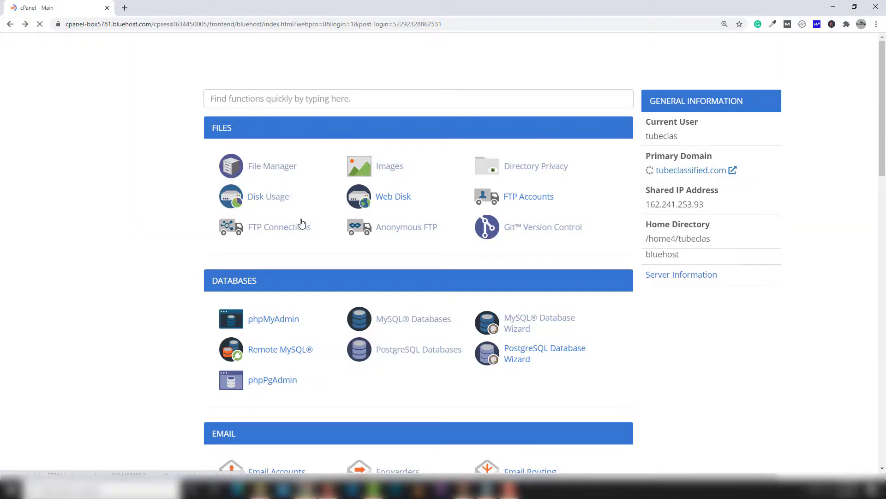
- Look through the Web Disk page's main account and additional account form, then return to the cPanel main page
left_click(393, 200)
scroll(362, 242, "down", 7)
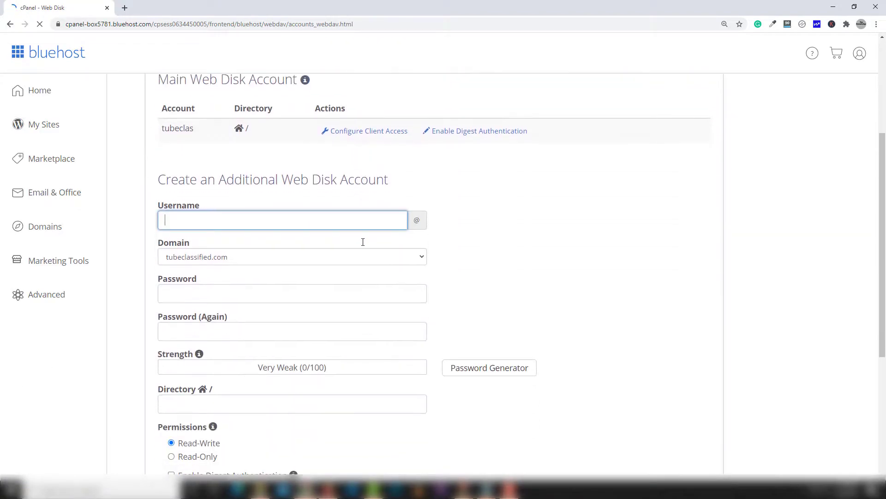
scroll(362, 245, "up", 5)
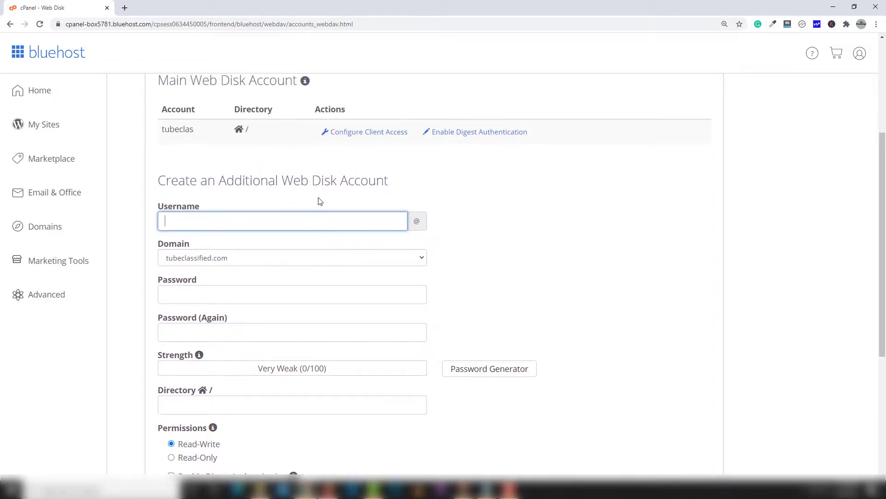
scroll(296, 189, "up", 1)
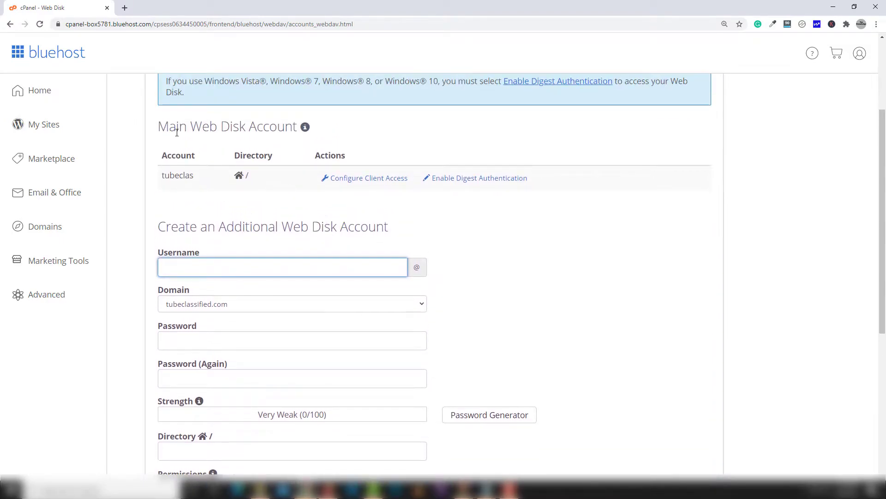
left_click(10, 24)
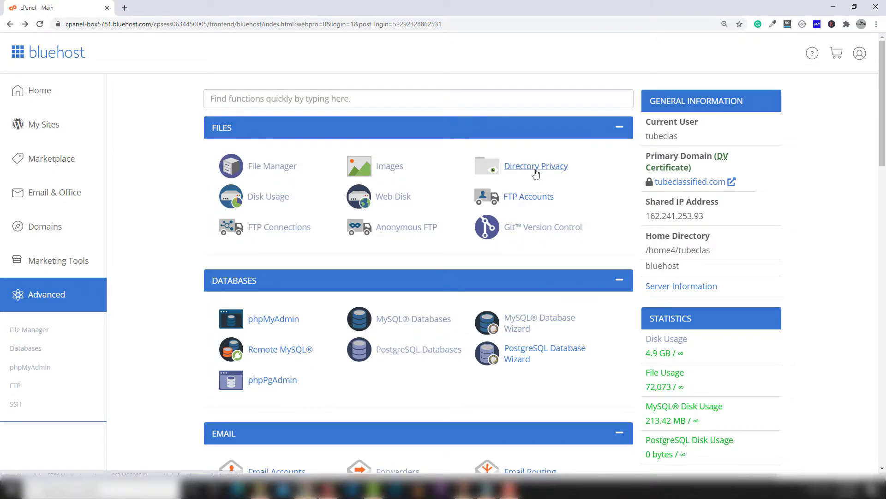
- Open Directory Privacy and read the description of password-protecting directories
left_click(512, 172)
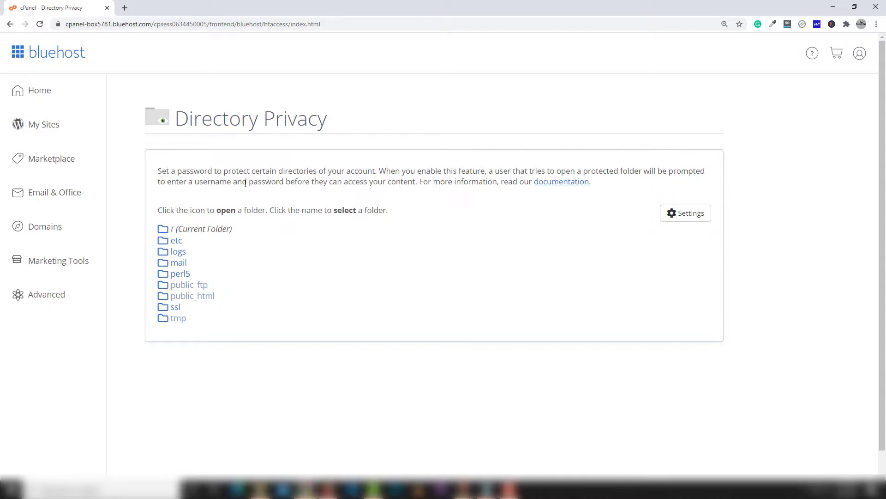
left_click_drag(159, 171, 388, 171)
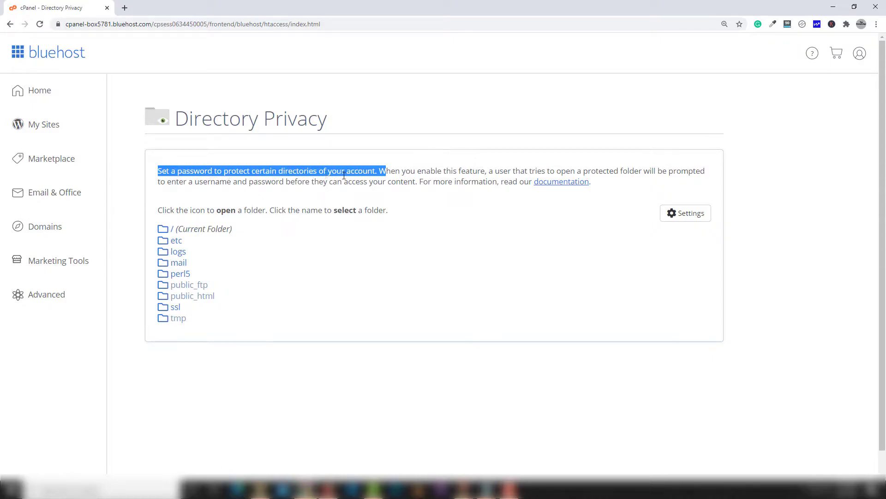
left_click(414, 176)
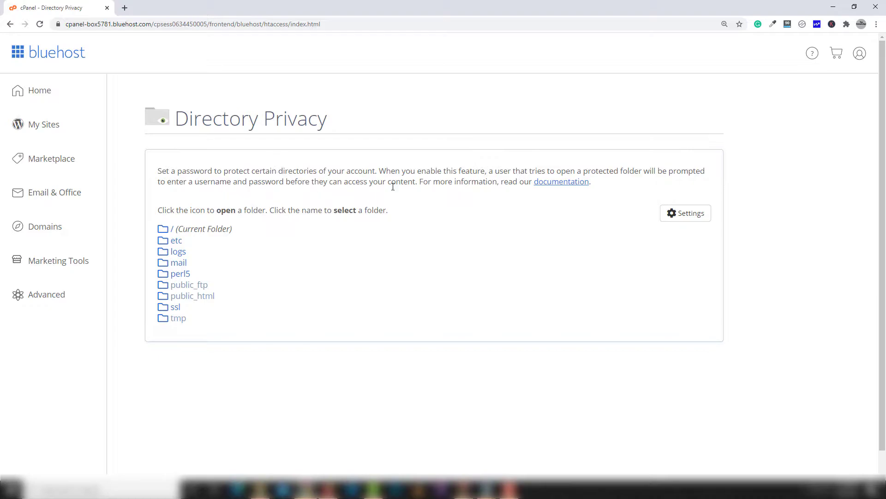
- Examine the public_ftp folder's password protection and user creation fields, then return to the Advanced page
left_click(184, 286)
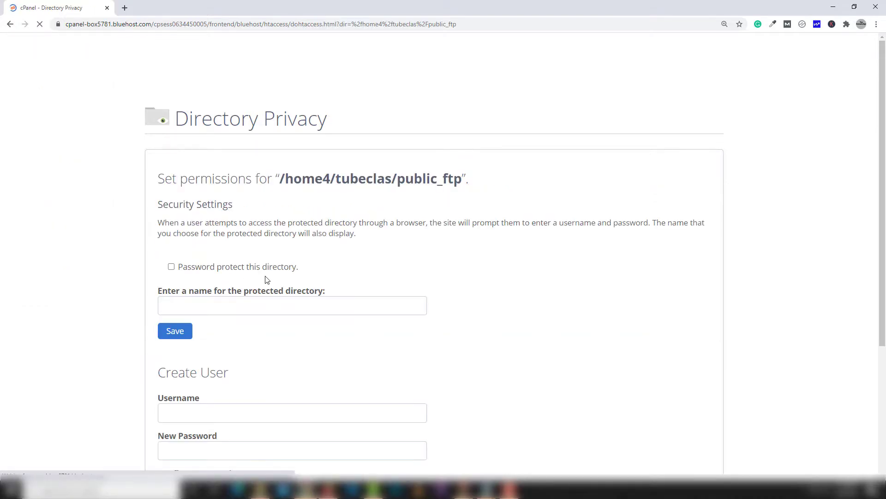
left_click(275, 255)
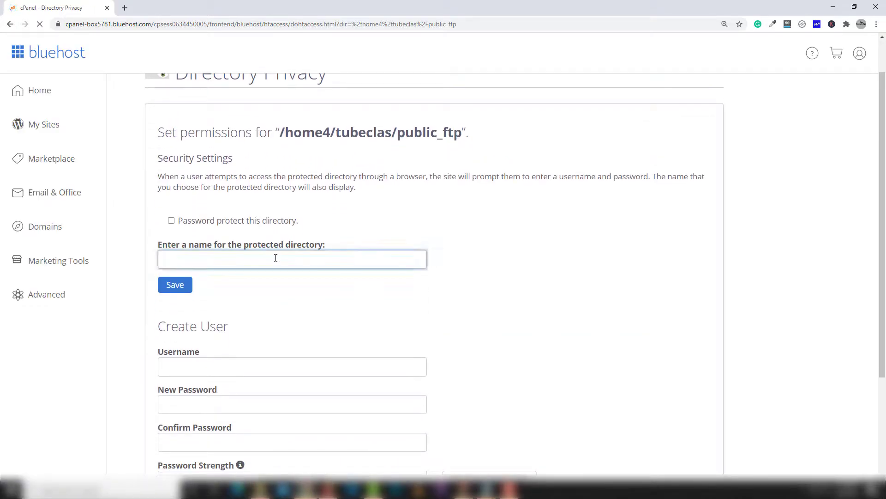
scroll(281, 265, "down", 1)
scroll(281, 265, "down", 2)
left_click(273, 275)
left_click(275, 310)
left_click(277, 342)
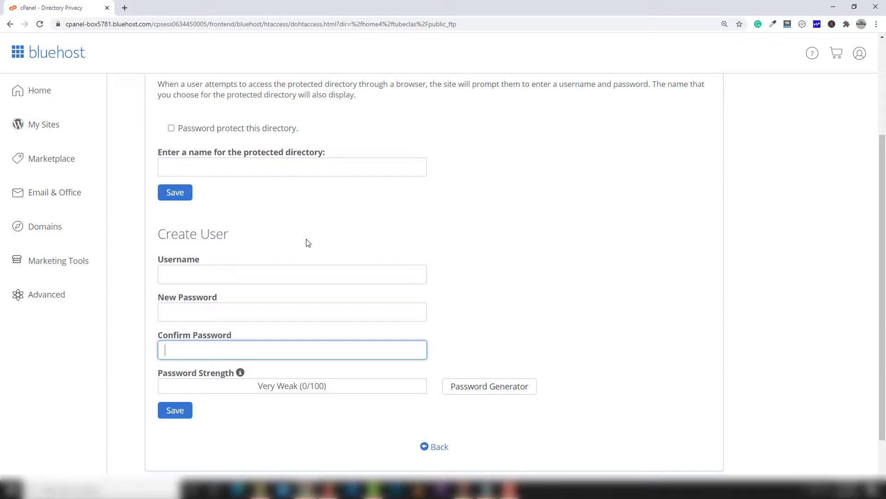
scroll(308, 243, "up", 3)
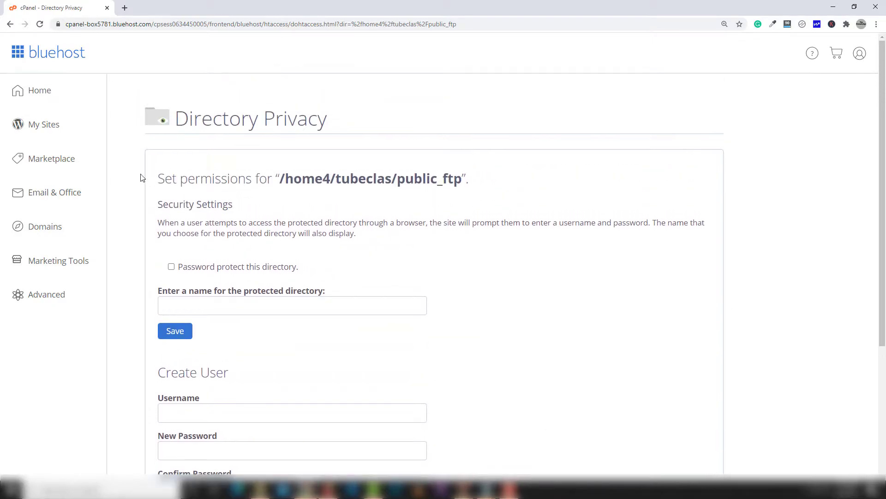
left_click(64, 302)
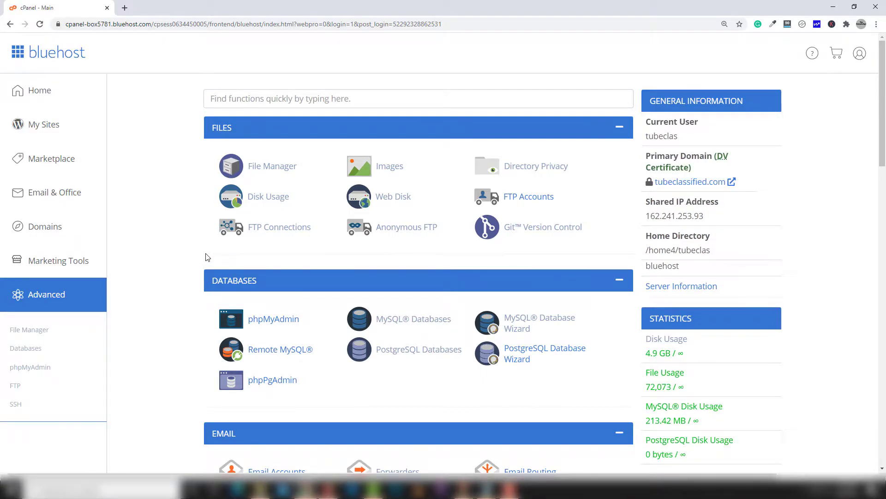
left_click(509, 490)
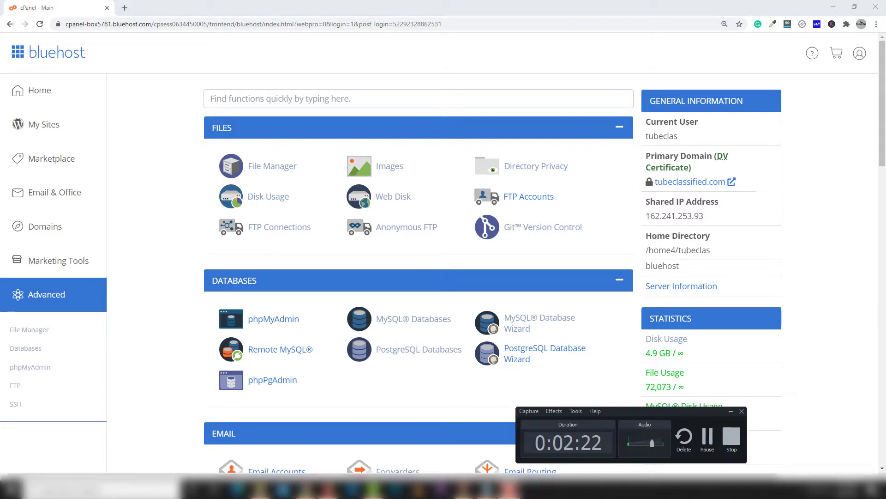
left_click(510, 489)
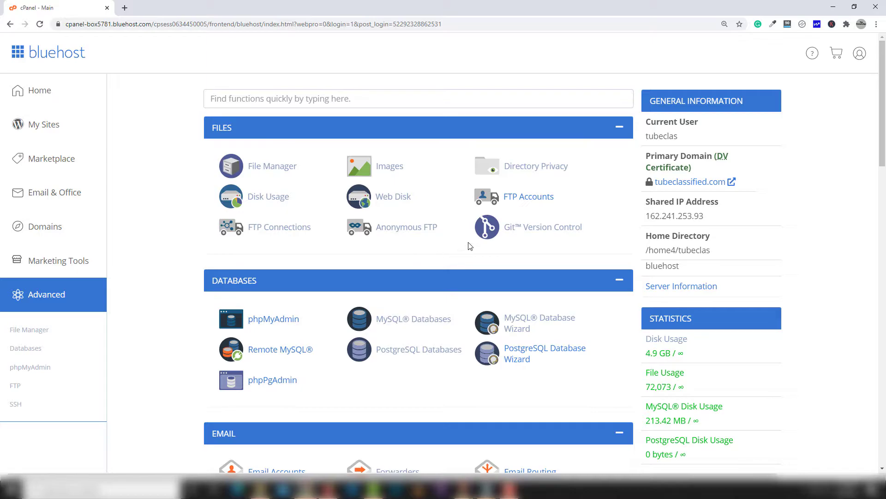
- Start a new FTP account with the login remote on the domain babysamaan.com
left_click(527, 200)
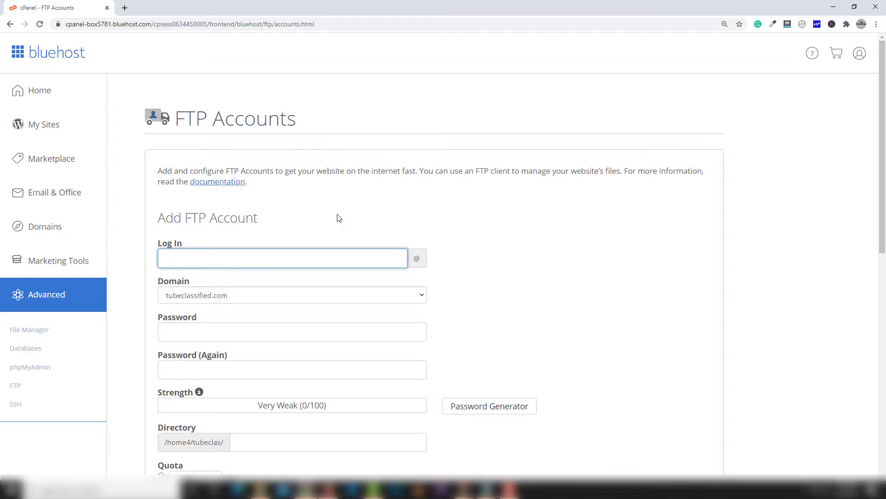
type("remote")
scroll(272, 236, "down", 1)
left_click(264, 250)
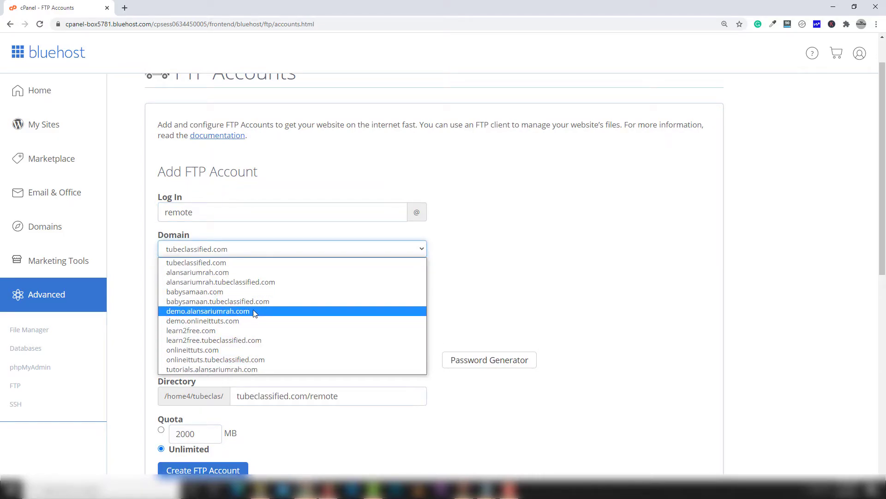
left_click(245, 291)
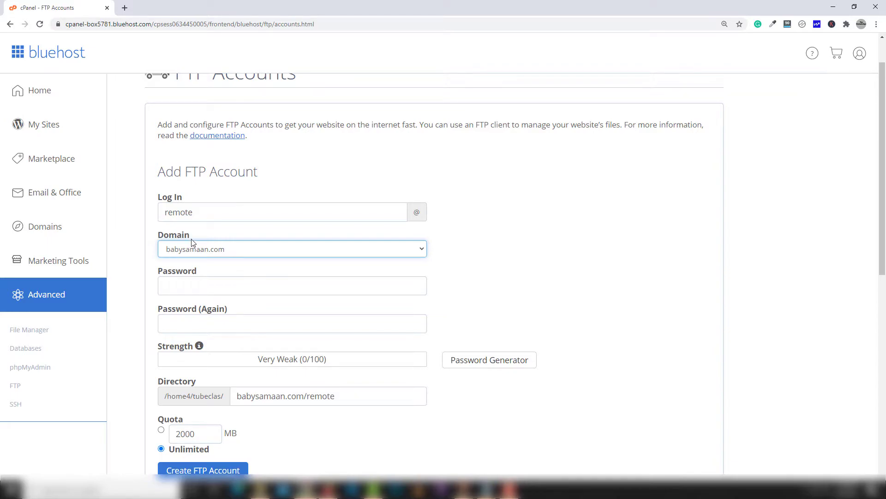
- Enter the new FTP account's password and repeat it in the confirmation field
left_click(222, 285)
scroll(451, 261, "down", 1)
type("*****")
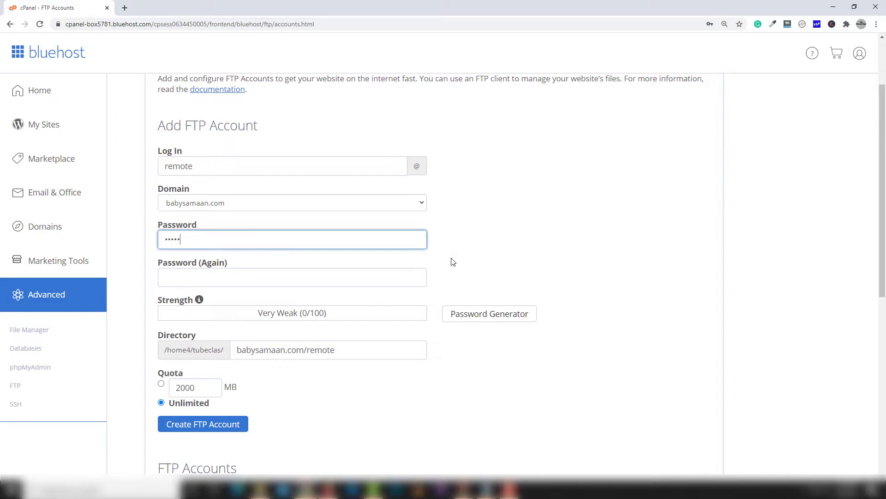
type("****")
key("Tab")
type("*****")
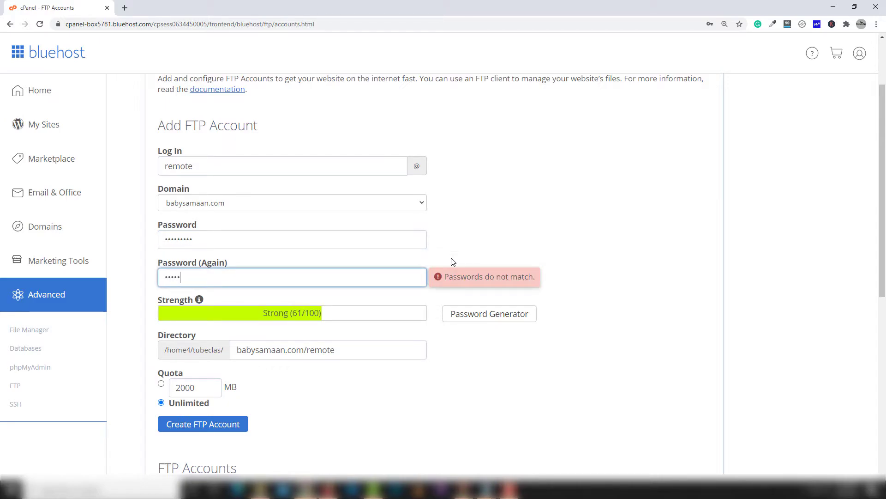
type("**")
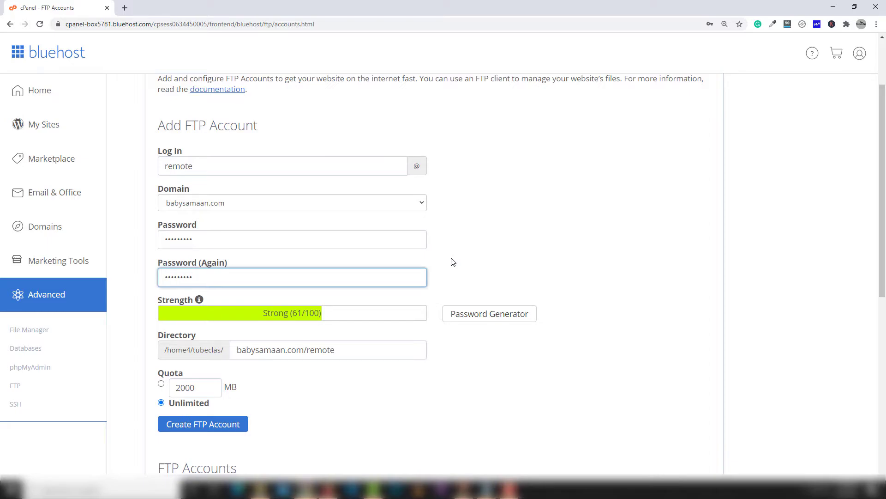
- Clear the FTP account's directory path and open the public_html/babysamaan folder in File Manager in a new tab
left_click_drag(336, 350, 237, 349)
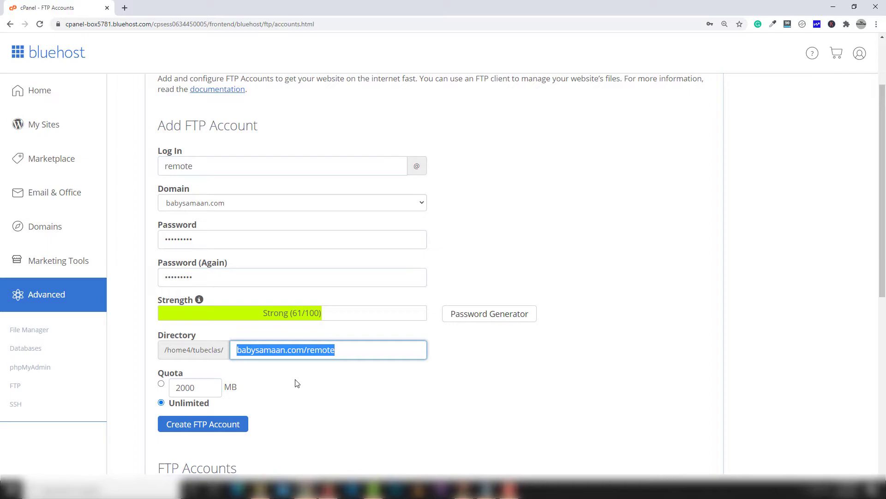
key("BackSpace")
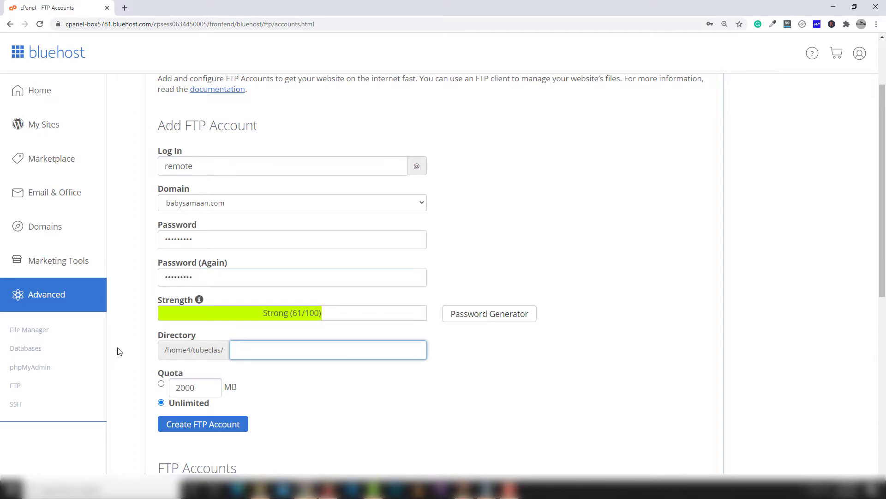
right_click(33, 334)
left_click(42, 341)
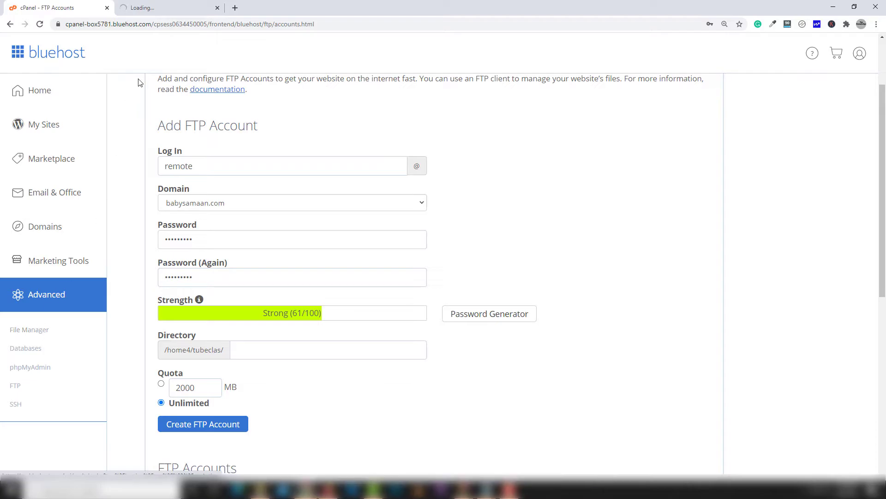
left_click(165, 11)
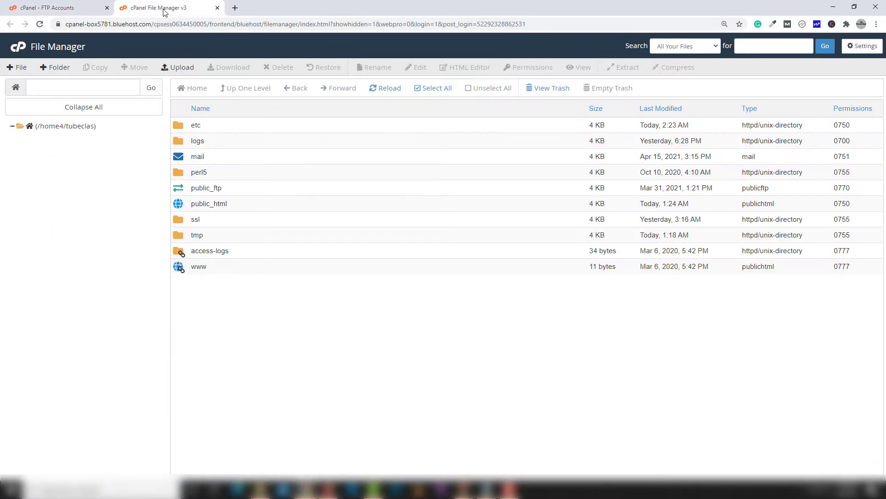
double_click(183, 207)
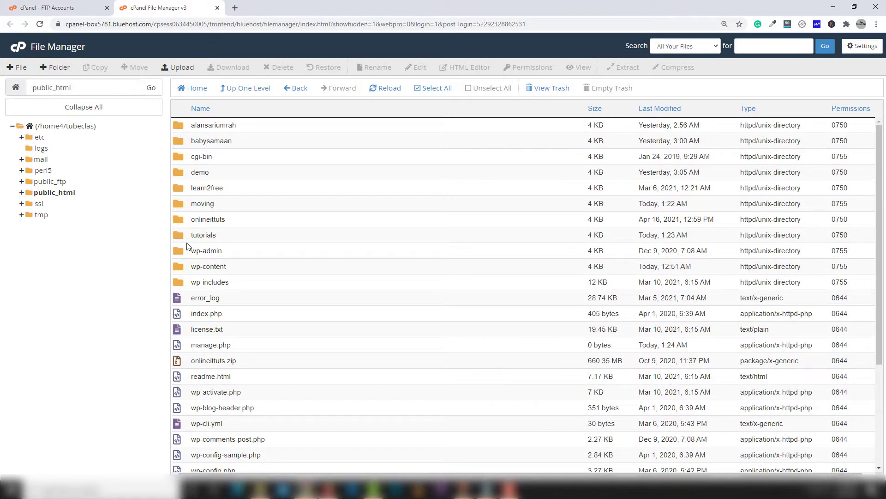
double_click(184, 143)
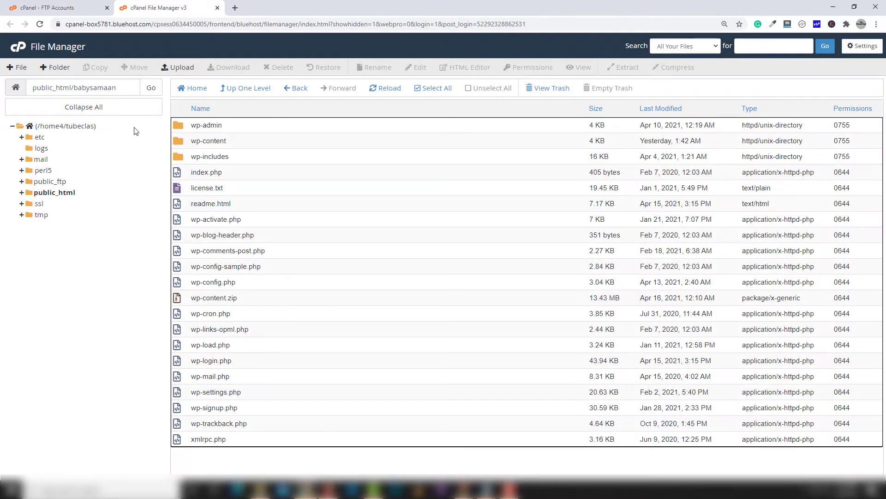
- Copy the folder path from File Manager and set the FTP account's directory to public_html/babysamaan
left_click_drag(120, 88, 28, 88)
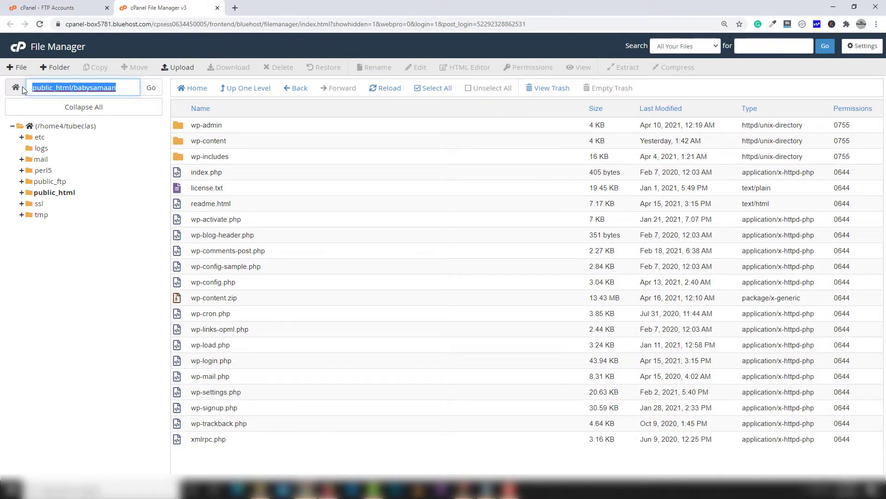
right_click(58, 87)
left_click(84, 117)
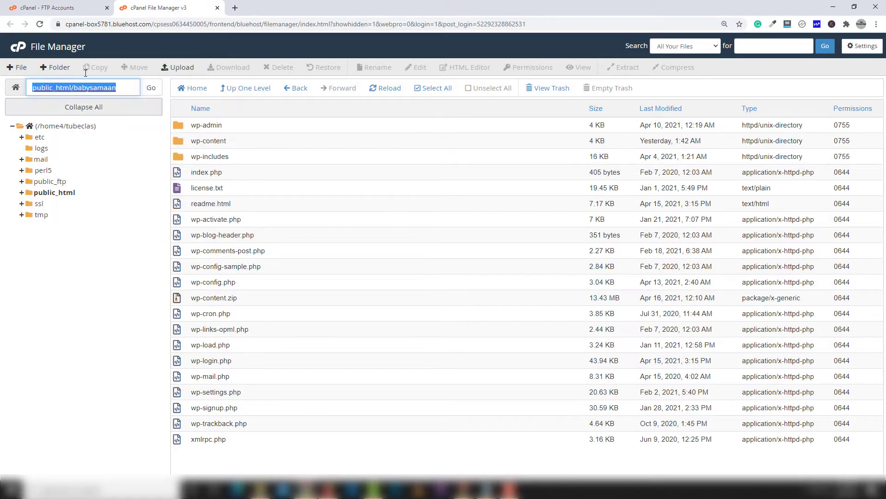
left_click(76, 4)
left_click(258, 347)
right_click(257, 347)
left_click(292, 273)
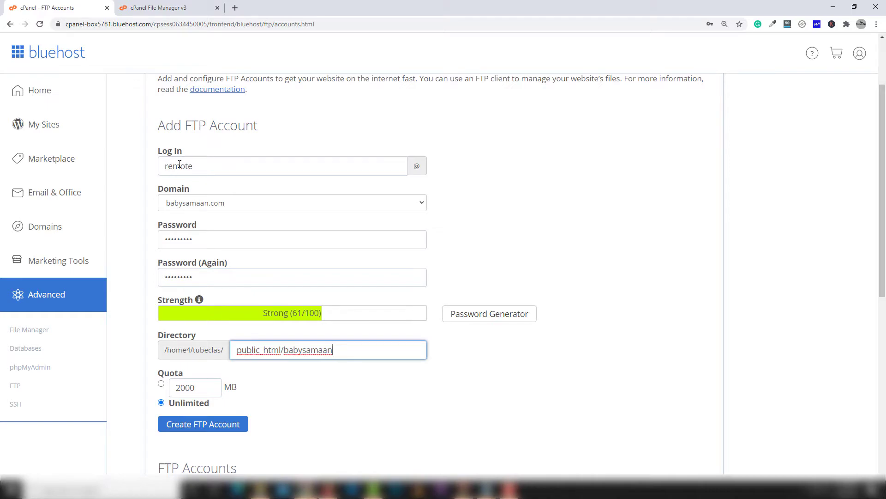
left_click_drag(351, 351, 246, 366)
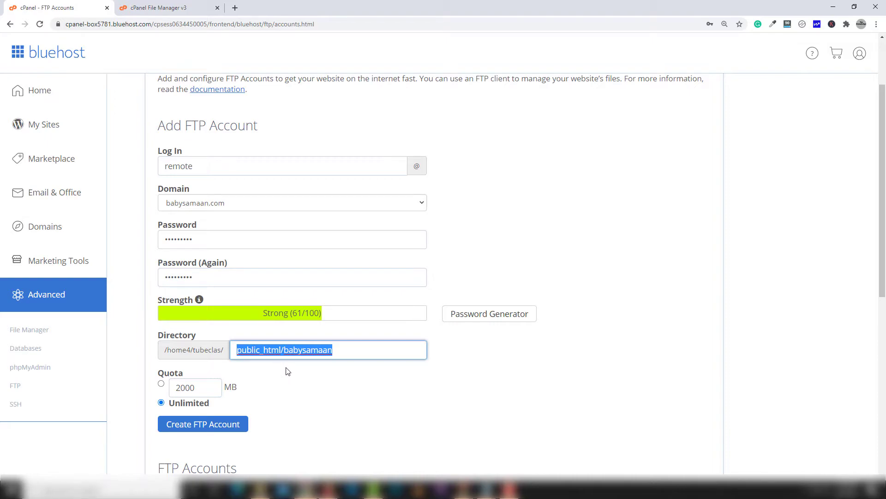
scroll(287, 372, "down", 1)
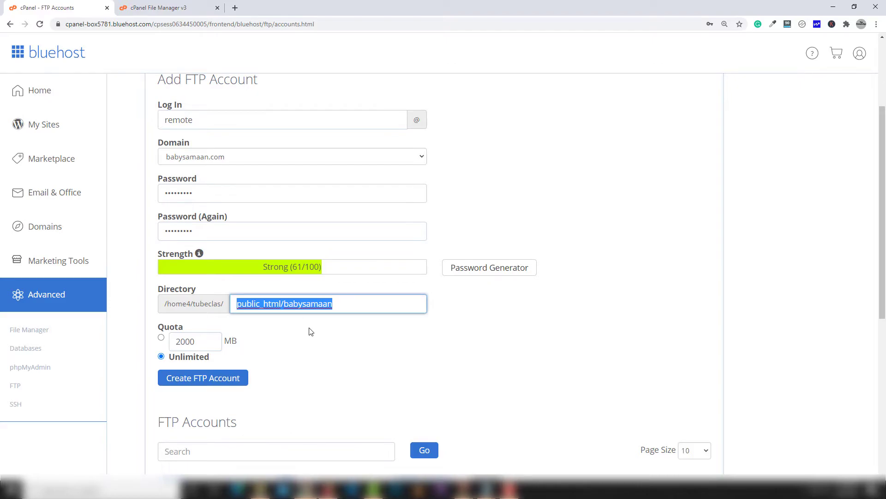
- Create the FTP account with unlimited quota and open the FTP client configuration of the new babysamaan.com account
left_click(201, 380)
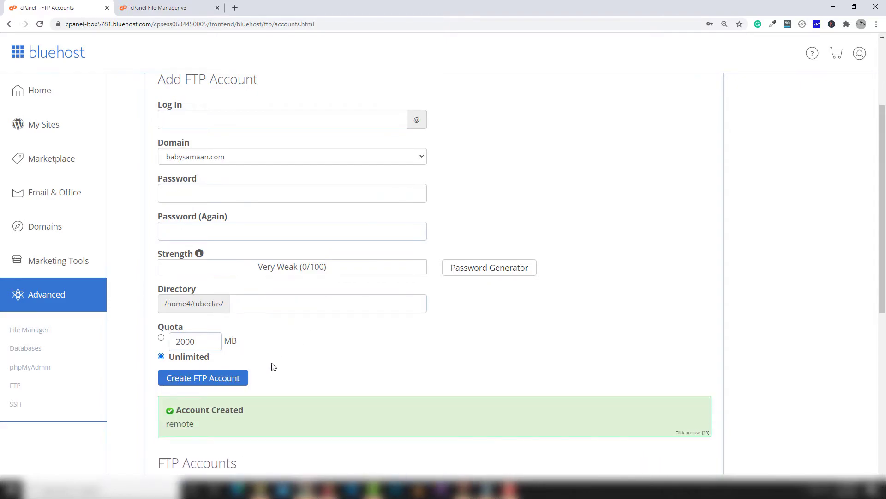
scroll(222, 372, "down", 1)
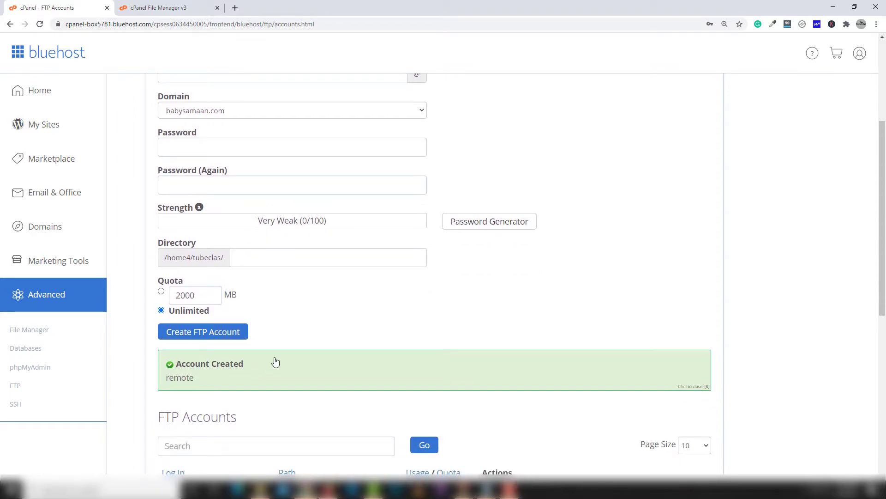
scroll(277, 360, "down", 2)
scroll(285, 346, "down", 2)
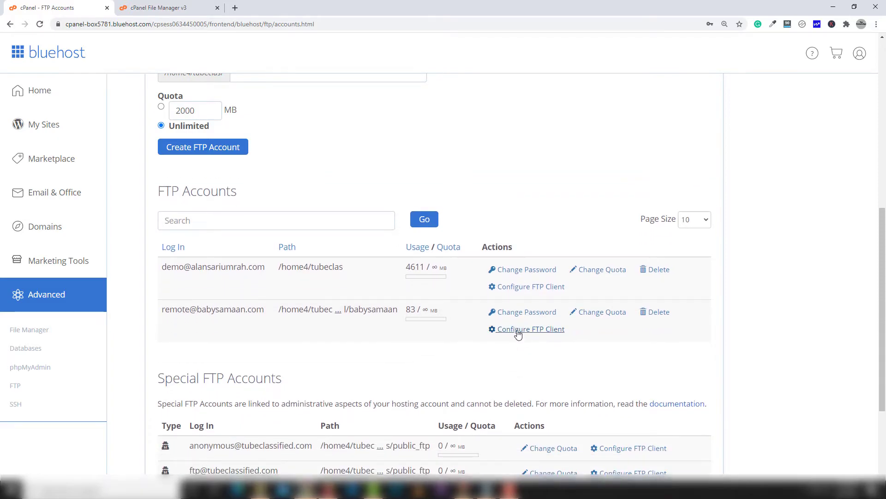
left_click(518, 331)
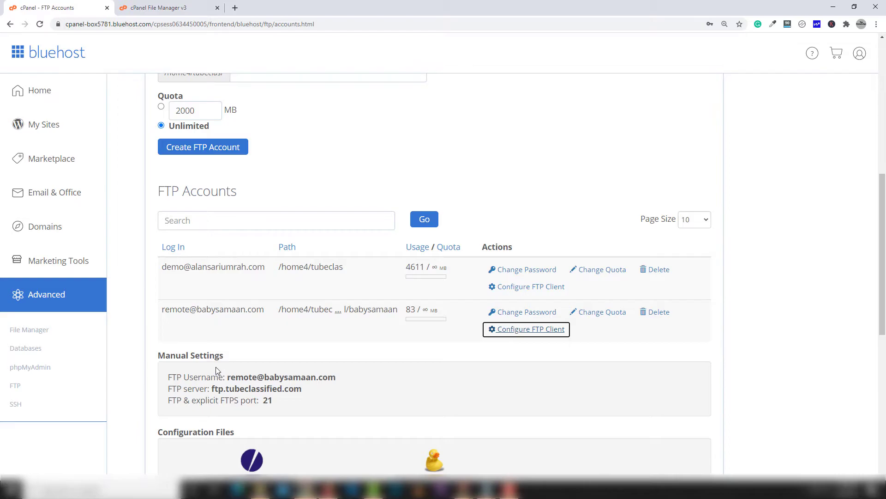
- Review the FTP username in the manual settings alongside the babysamaan site folder in File Manager
left_click_drag(338, 377, 229, 377)
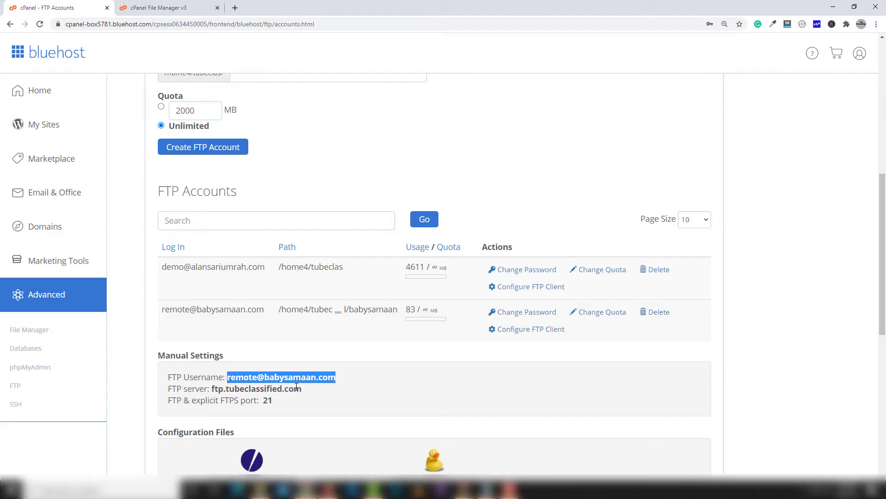
left_click(178, 9)
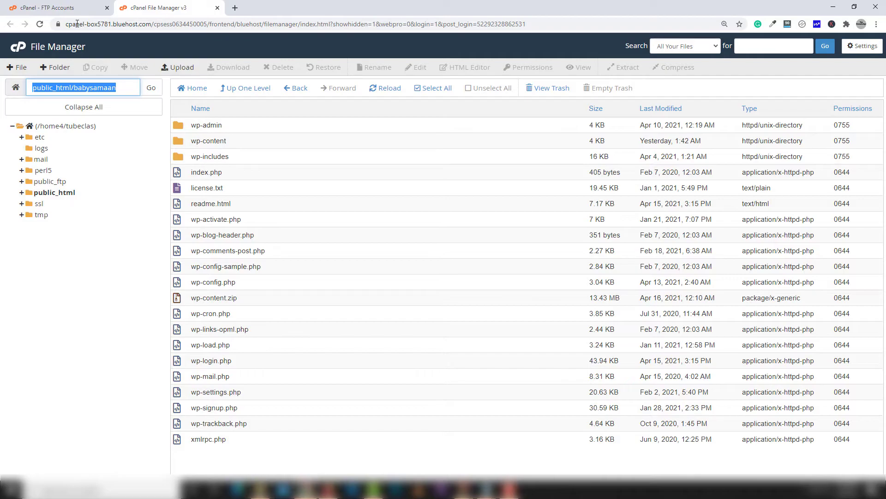
left_click(61, 6)
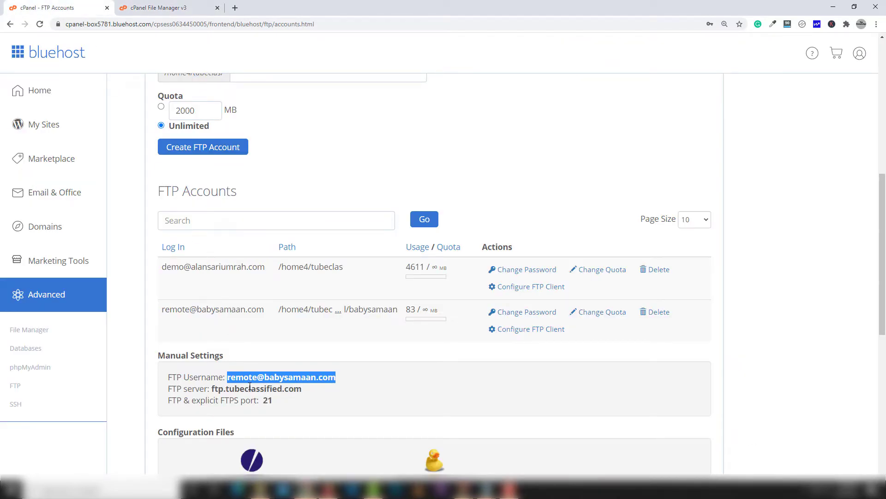
left_click(159, 8)
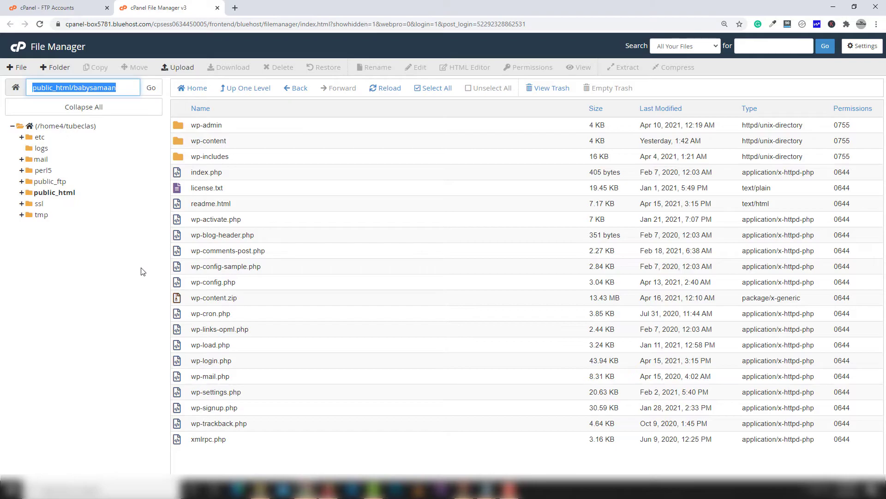
- Search for FileZilla in a new browser tab and open the filezilla-project.org homepage
left_click(232, 8)
left_click(327, 8)
left_click(235, 8)
type("file")
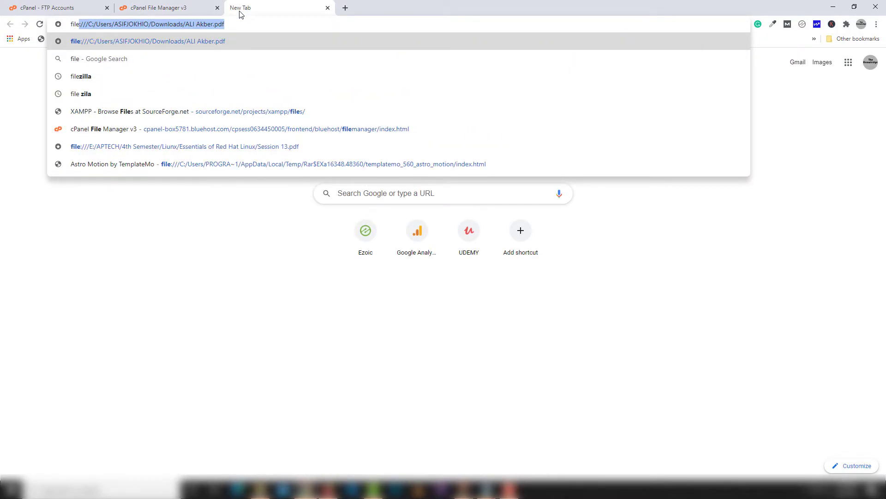
type("zi")
key("Return")
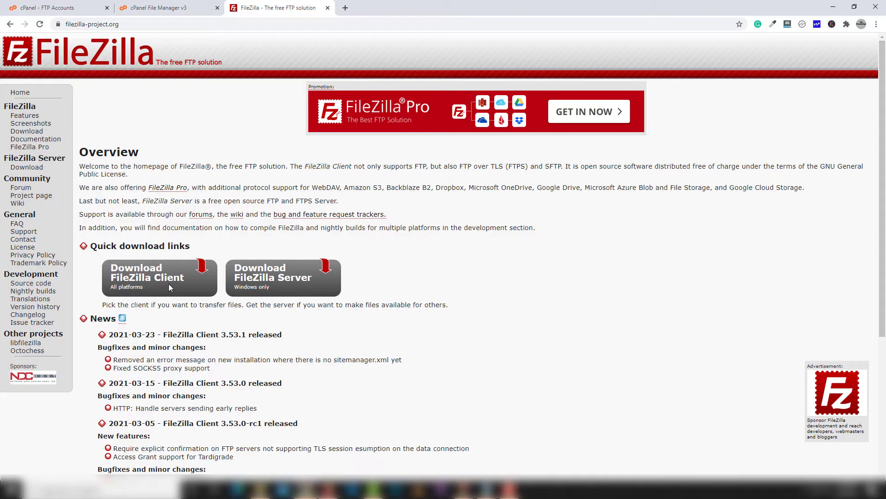
- Start downloading the standard FileZilla Client edition for Windows (64bit x86), close the thank-you dialog and cancel the download
left_click(154, 279)
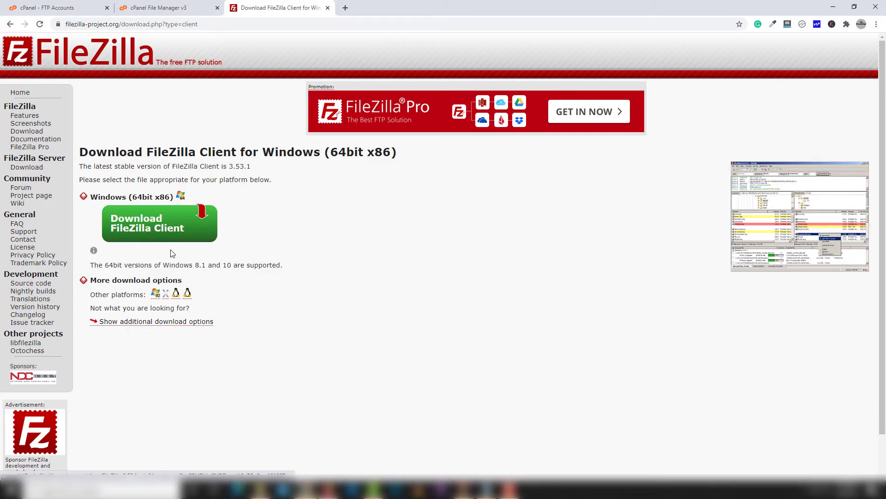
left_click(148, 226)
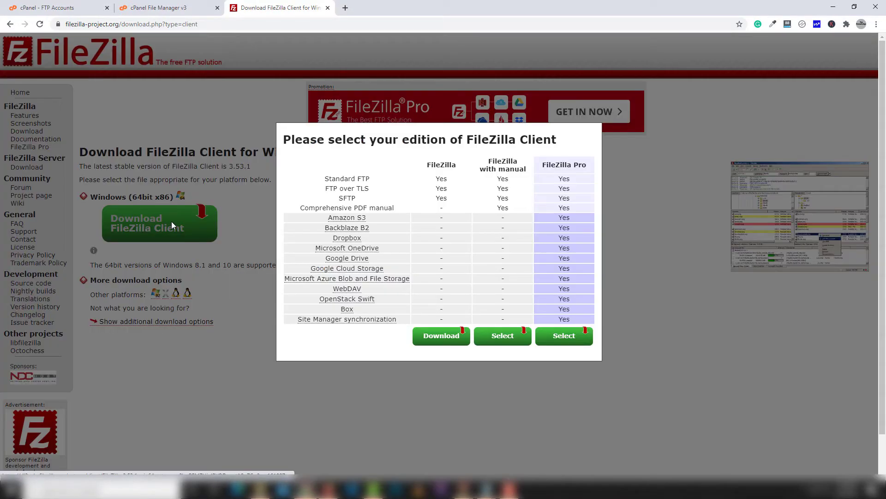
left_click(439, 340)
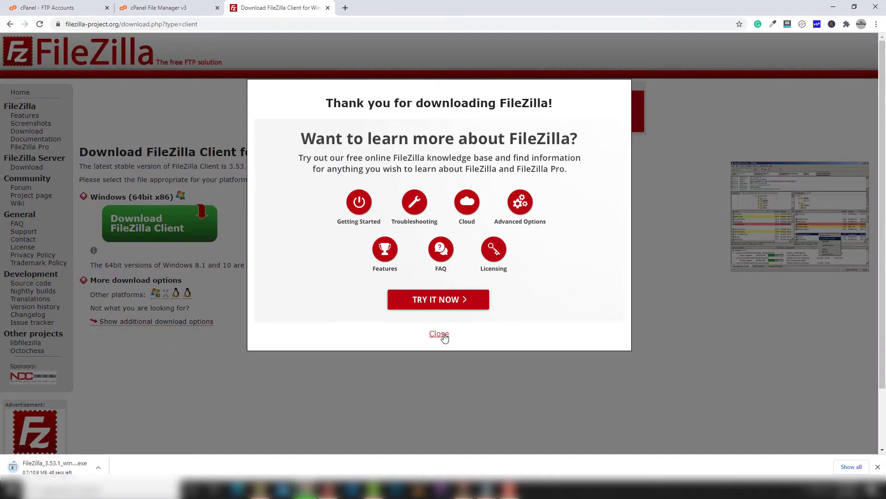
left_click(441, 334)
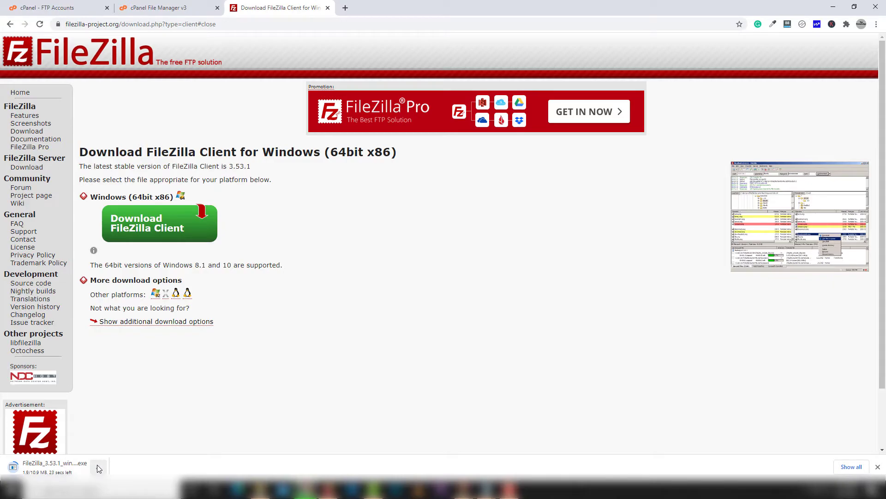
left_click(98, 468)
left_click(121, 450)
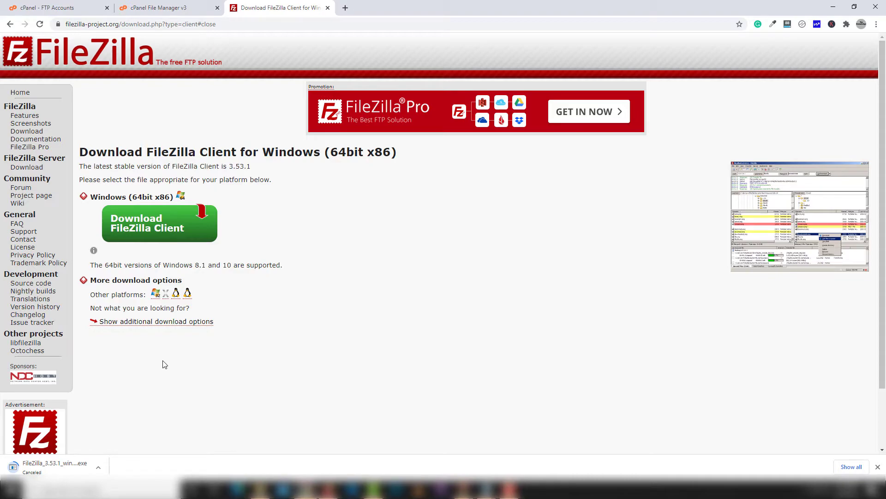
- Find the installed FileZilla application through Windows search, launch it and go through its connection fields
left_click(102, 489)
type("fo")
key("BackSpace")
type("il")
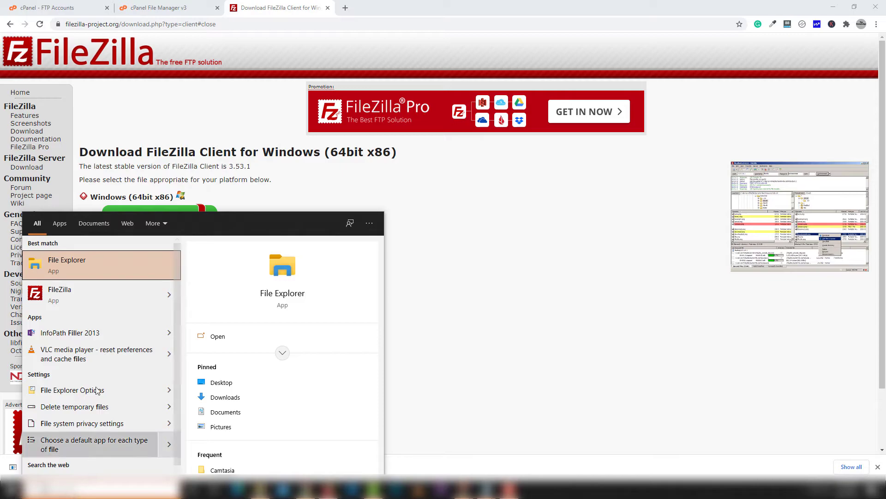
left_click(82, 292)
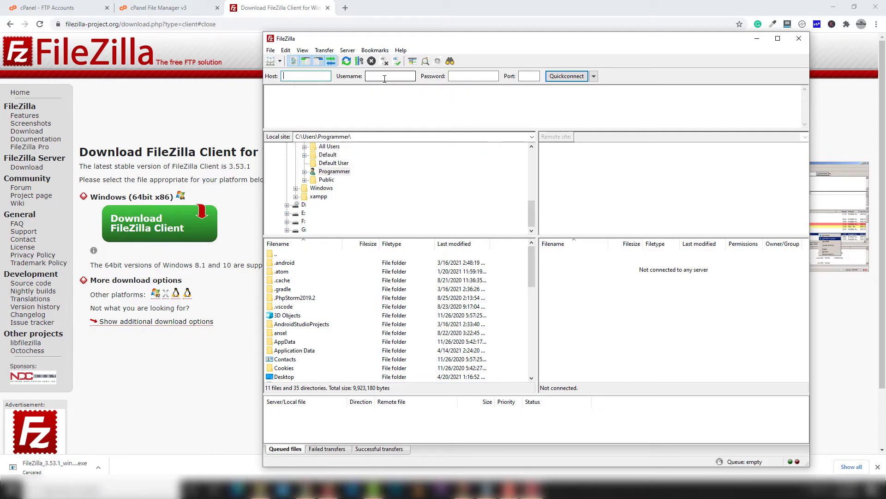
left_click(472, 76)
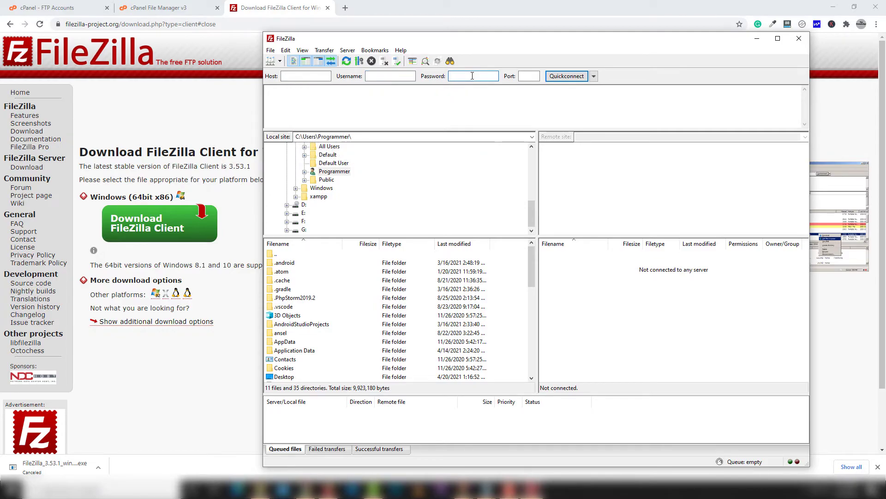
left_click(526, 77)
- Copy the FTP username from cPanel's manual settings into FileZilla's username field and enter the FTP account password
left_click(72, 10)
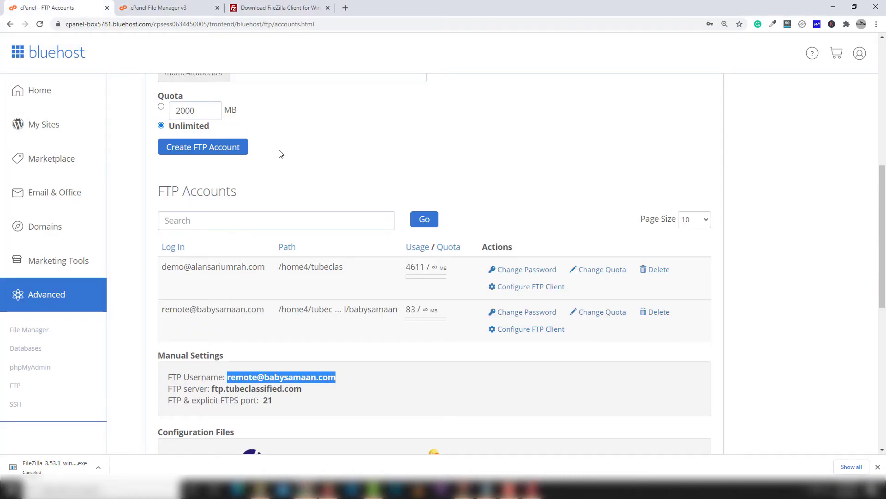
right_click(241, 378)
left_click(251, 382)
left_click(532, 488)
left_click(386, 76)
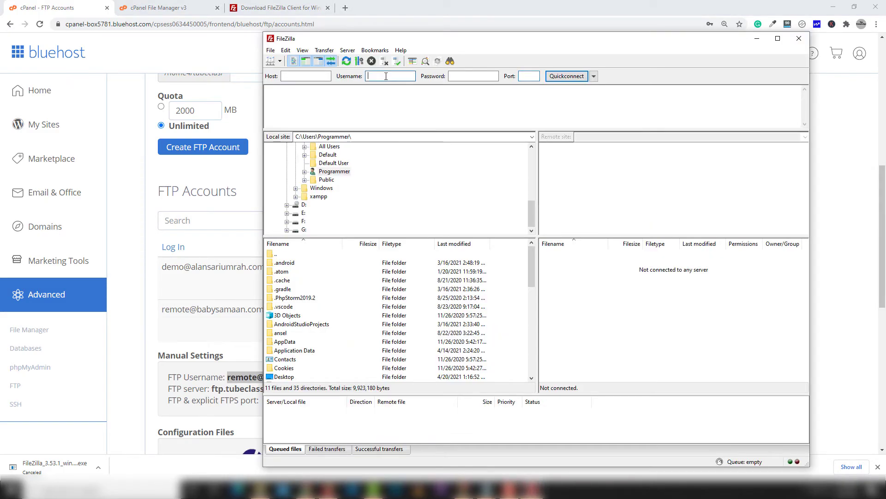
right_click(386, 76)
left_click(408, 117)
left_click(464, 77)
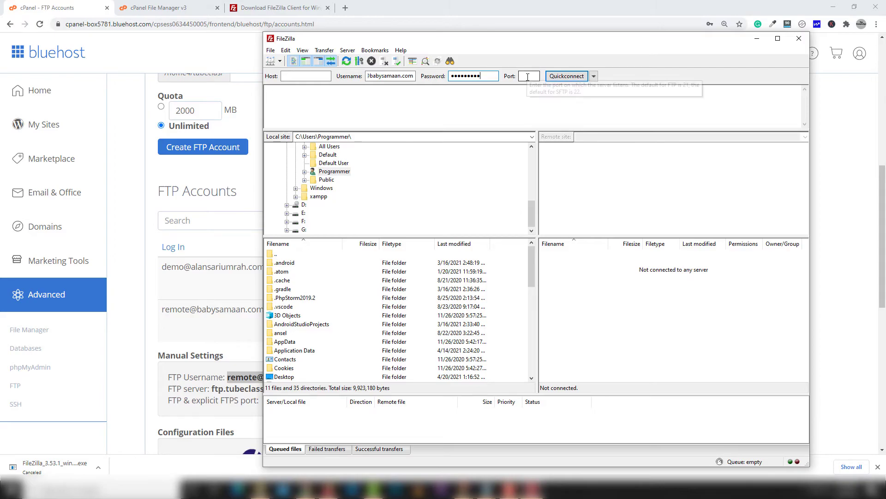
- Look up the FTP port in cPanel's manual settings and return to FileZilla's empty host field
left_click_drag(230, 402, 276, 406)
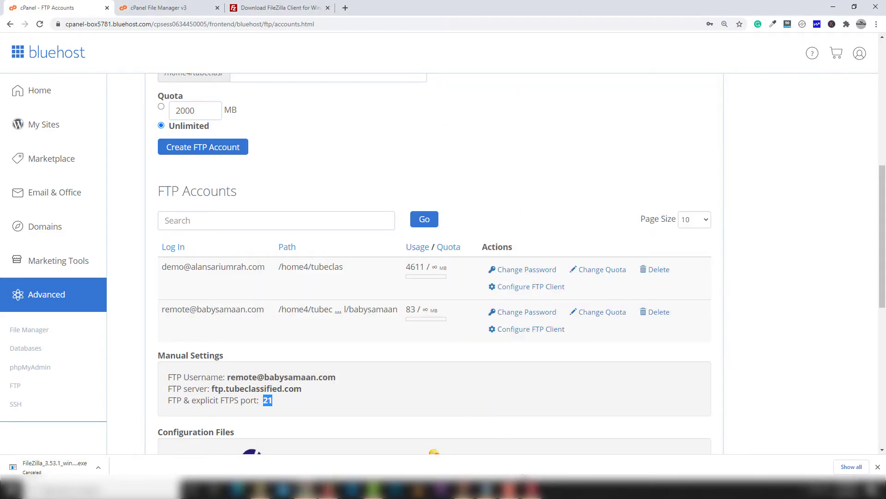
left_click(531, 490)
left_click(307, 78)
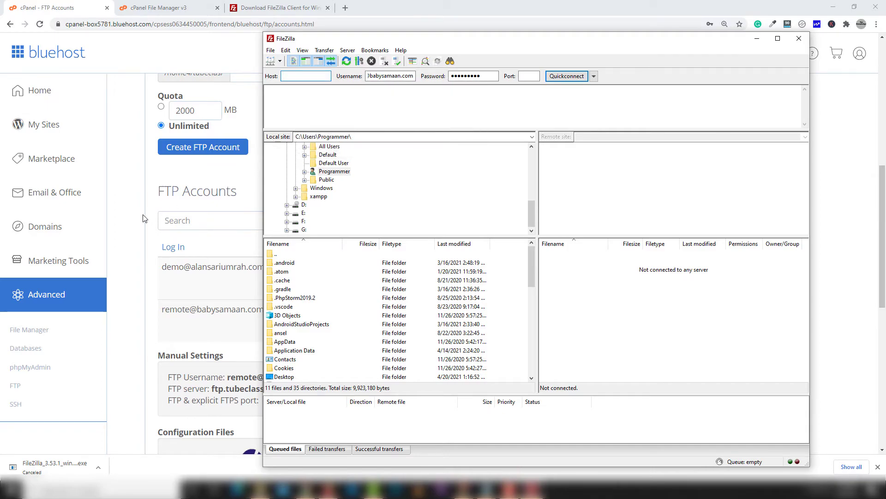
- Copy the Shared IP Address from cPanel's General Information and set FileZilla's host to 162.241.253.93
left_click(41, 297)
left_click(41, 297)
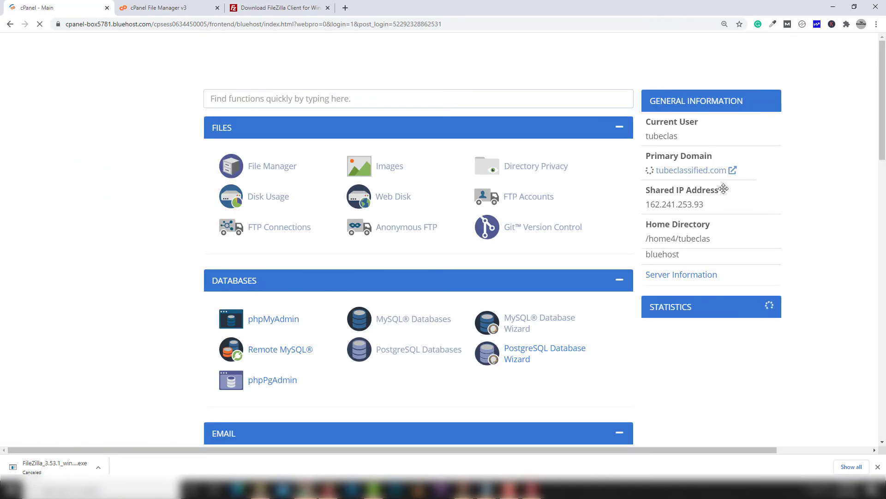
left_click_drag(727, 205, 647, 200)
left_click_drag(705, 217, 647, 217)
right_click(651, 216)
left_click(665, 224)
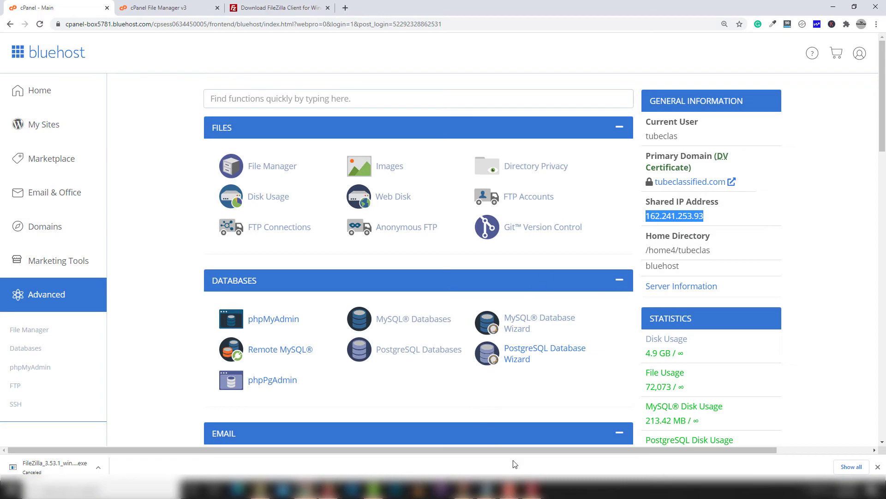
left_click(531, 490)
right_click(300, 77)
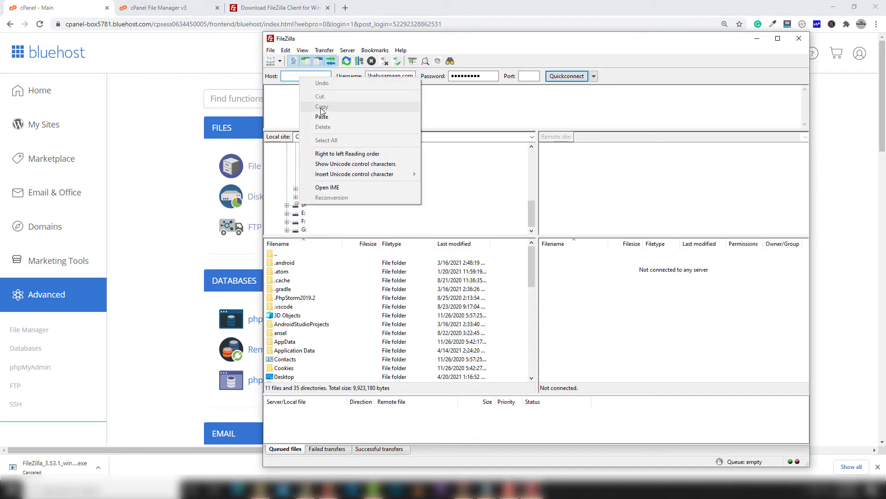
left_click(324, 116)
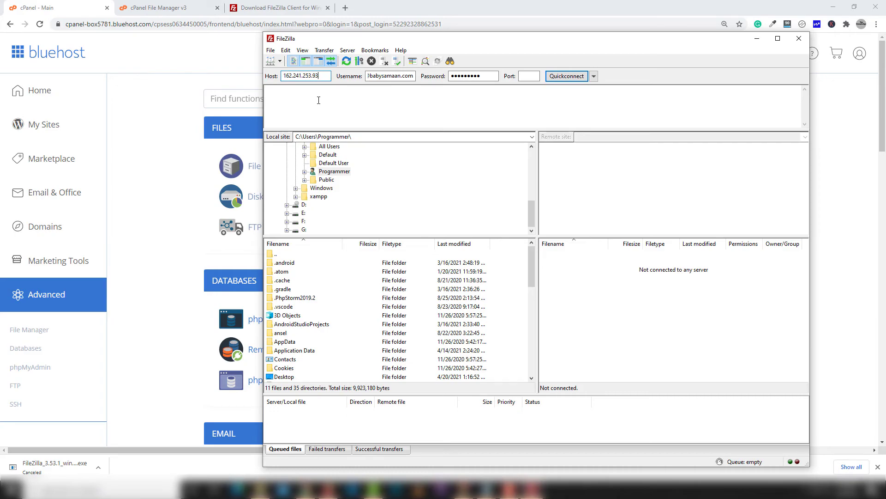
- Connect to the server in FileZilla with Quickconnect and accept its unknown certificate
left_click(195, 14)
left_click(95, 10)
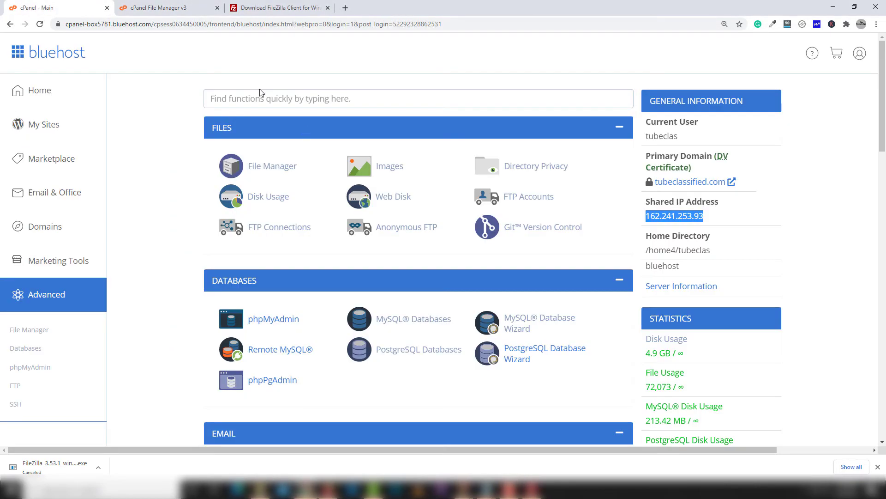
left_click(525, 489)
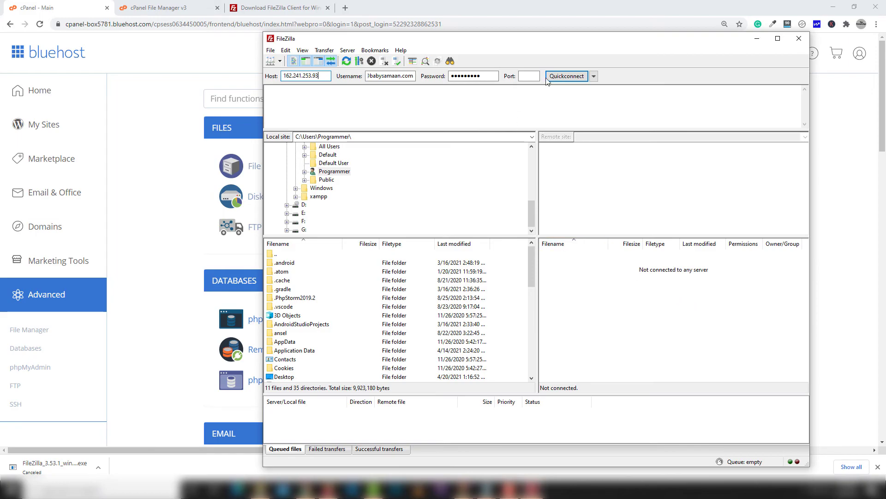
left_click(567, 77)
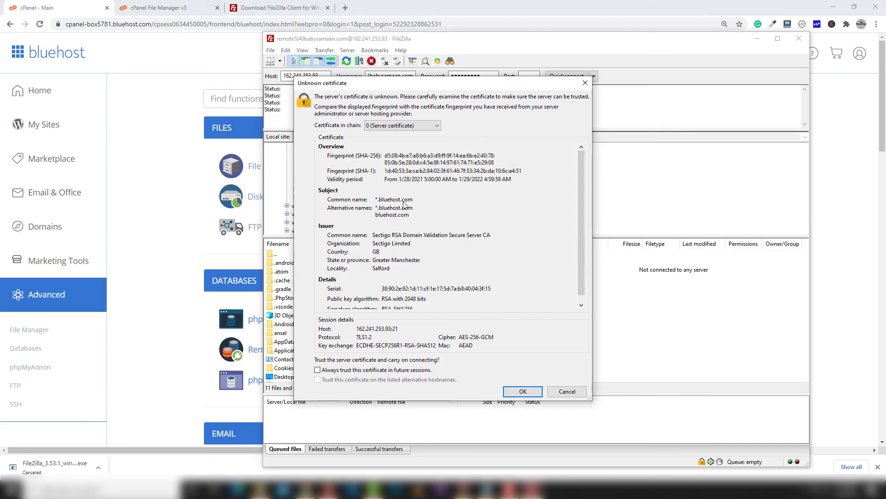
left_click(521, 391)
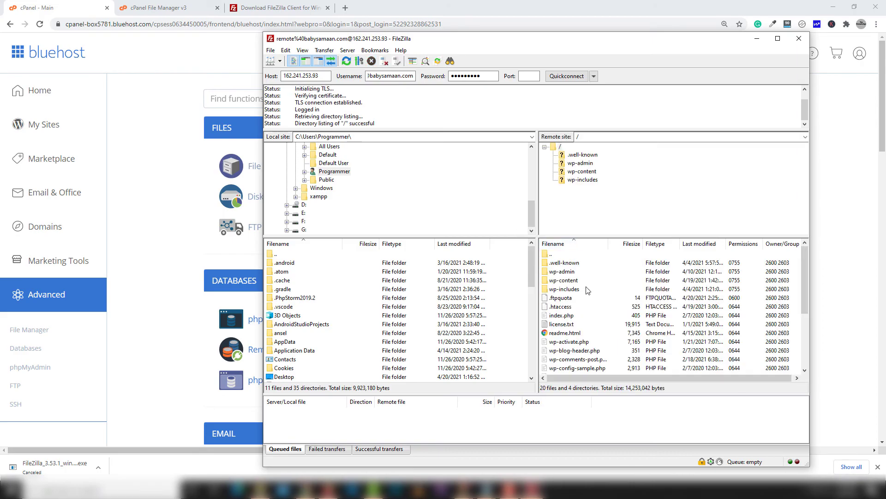
- Compare FileZilla's remote file list with the babysamaan folder in File Manager and the account's path under FTP Accounts
mouse_move(806, 260)
left_mouse_down()
mouse_move(806, 326)
mouse_move(802, 259)
left_mouse_up()
left_click(188, 8)
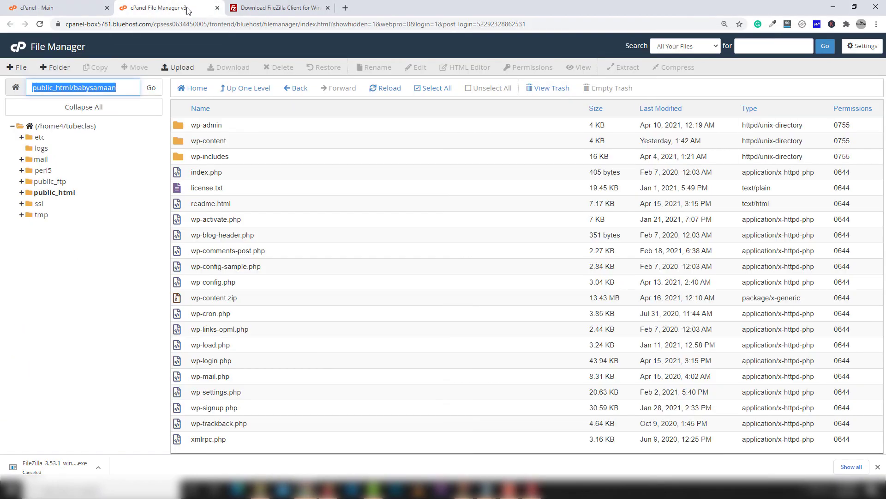
left_click(78, 9)
left_click(515, 202)
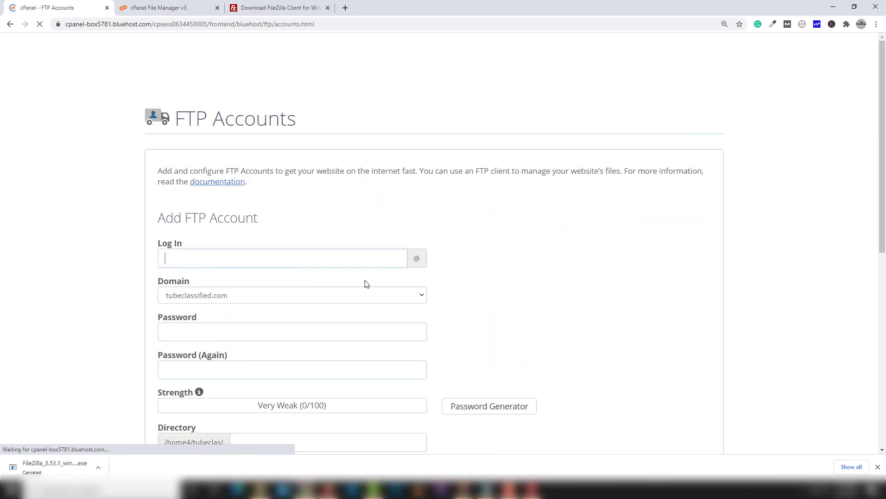
scroll(309, 268, "down", 8)
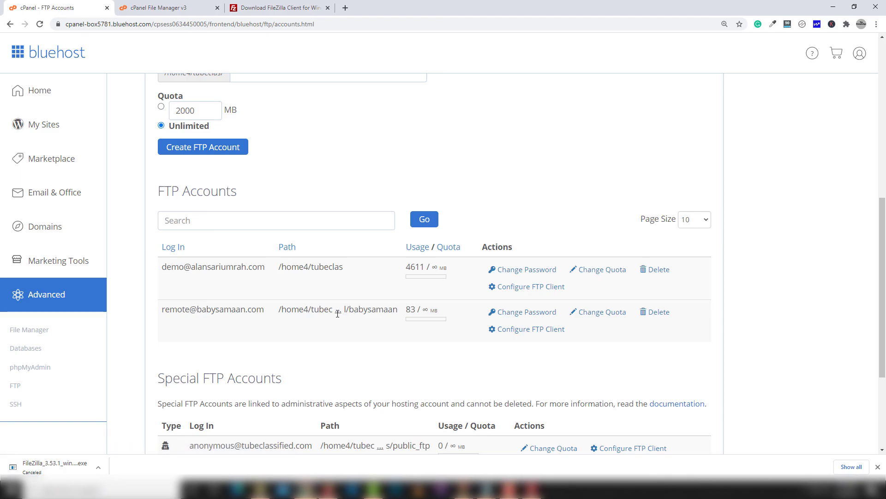
left_click(522, 488)
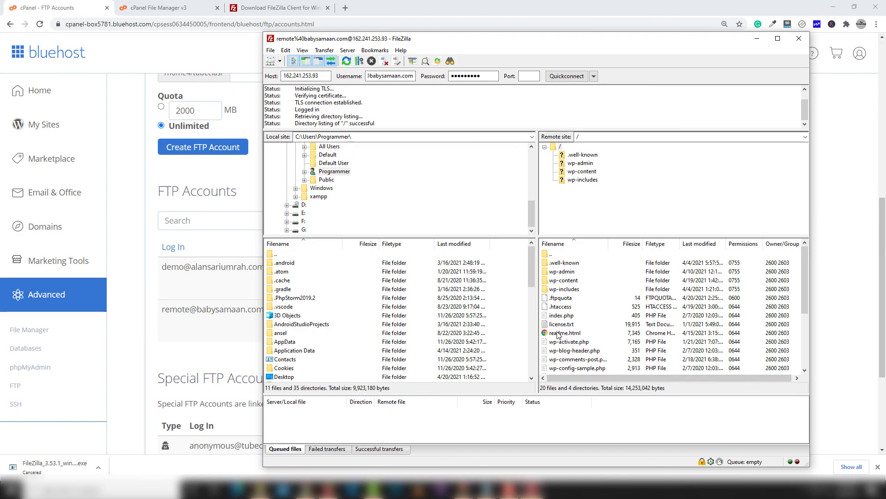